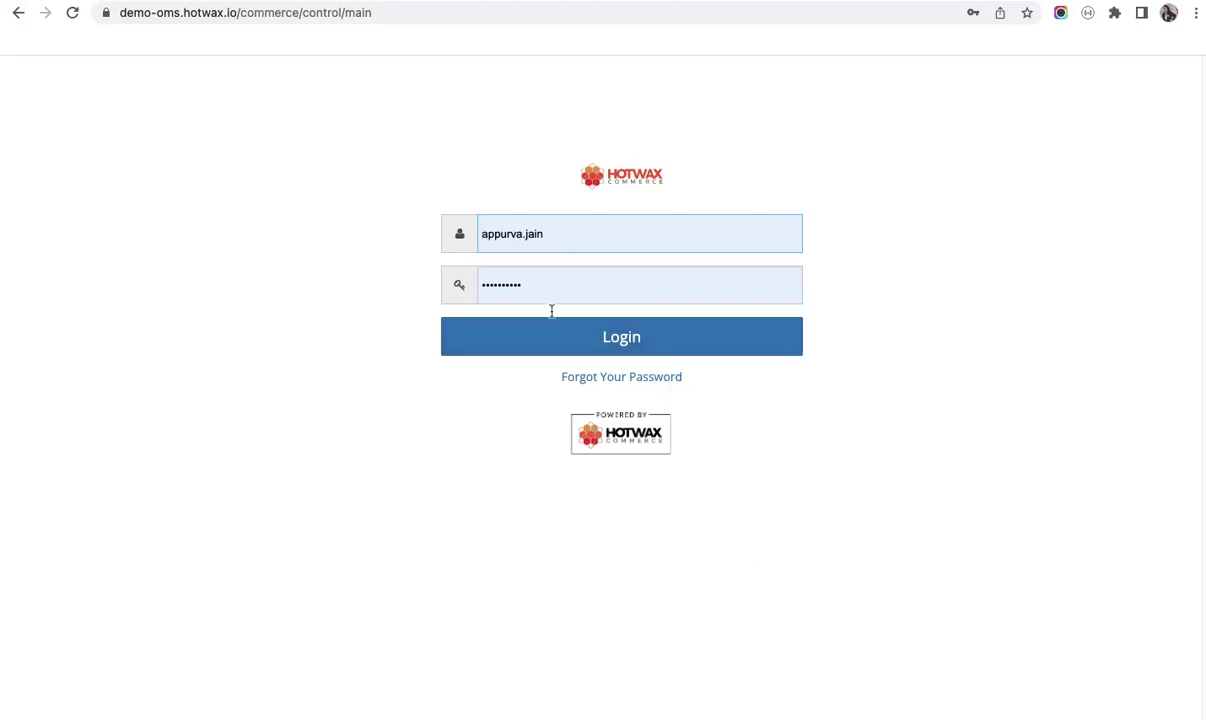
Step: Sign in to the HotWax Commerce demo store with the entered credentials
{"action": "left_click", "coordinate": [576, 346]}
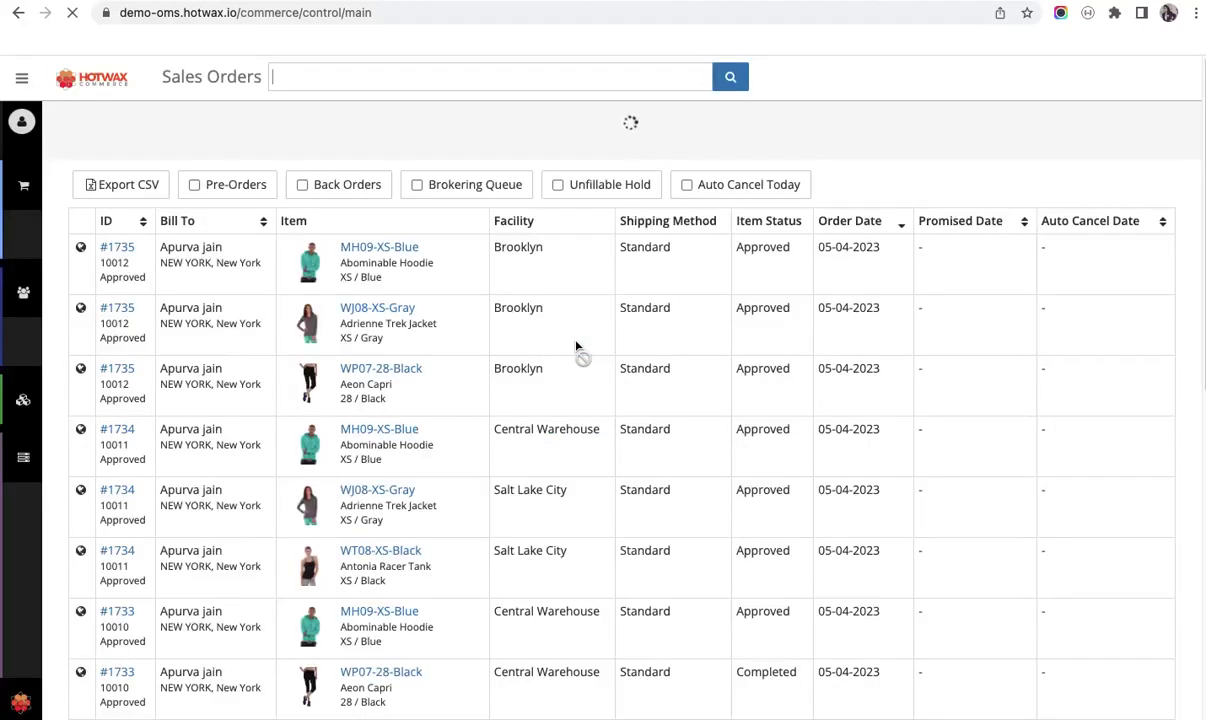
Step: From Employees, edit employee 10001's Super security group and list all assignable groups
{"action": "mouse_move", "coordinate": [23, 292]}
{"action": "left_click", "coordinate": [72, 330]}
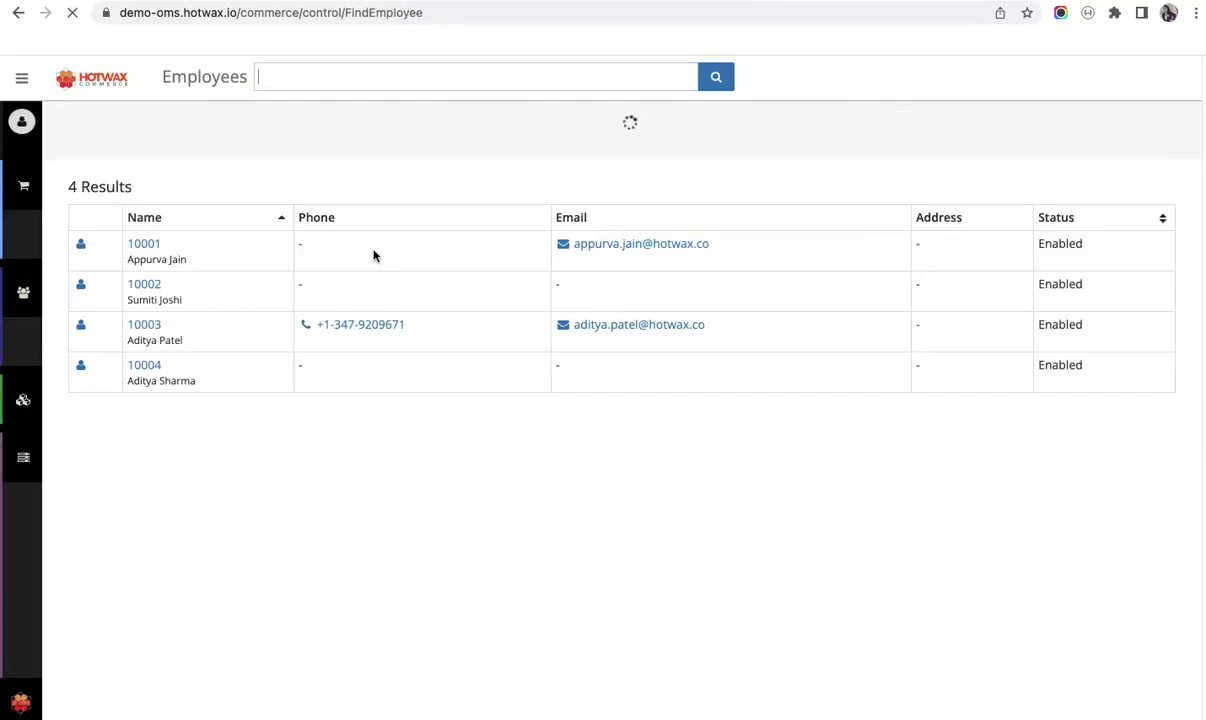
{"action": "left_click", "coordinate": [147, 244]}
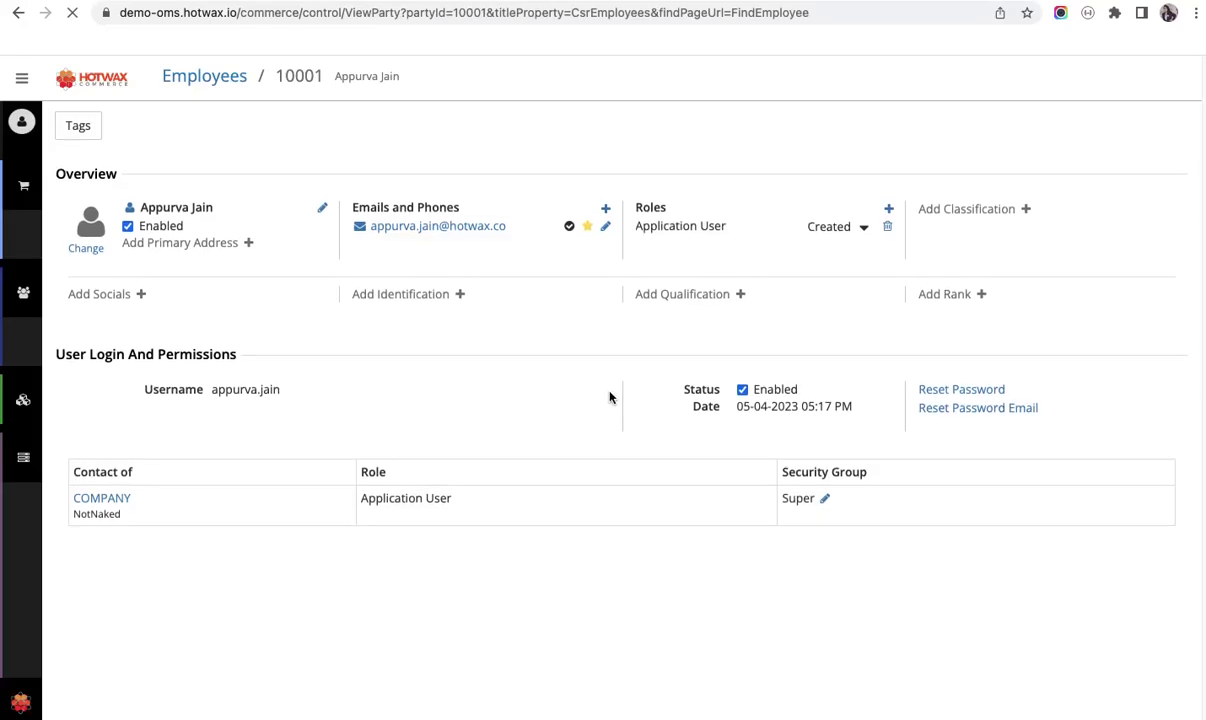
{"action": "left_click", "coordinate": [822, 505]}
{"action": "left_click", "coordinate": [590, 176]}
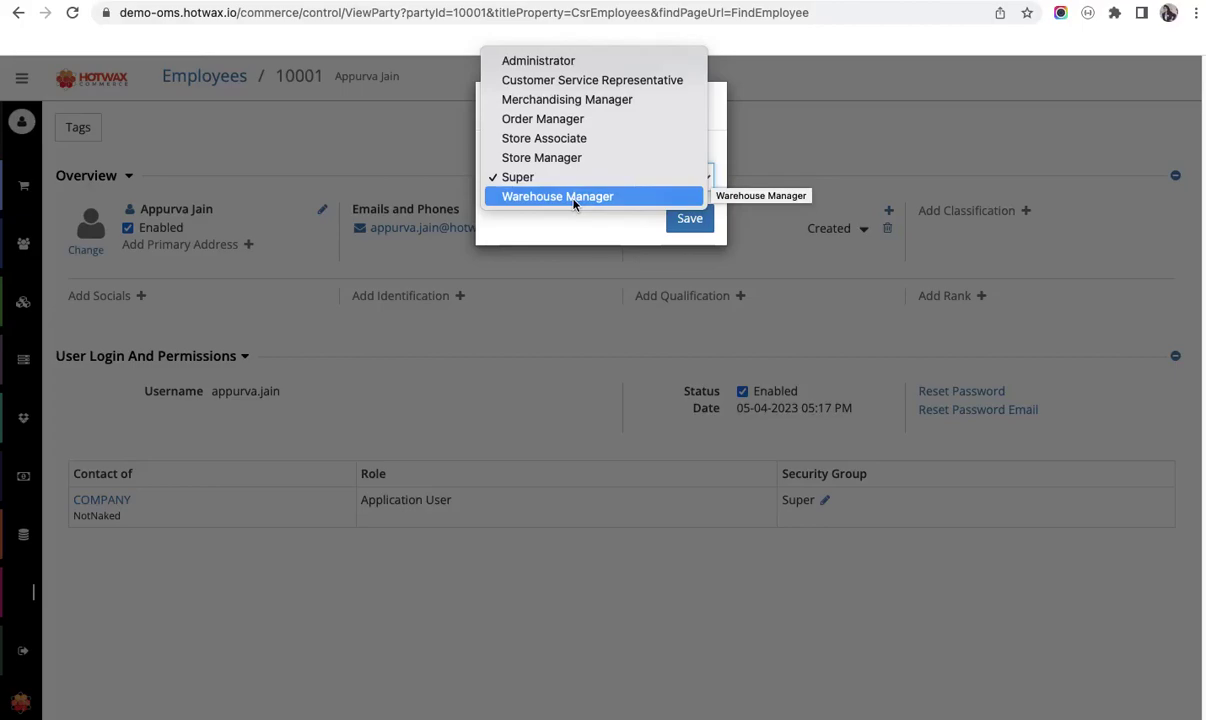
{"action": "left_click", "coordinate": [574, 198]}
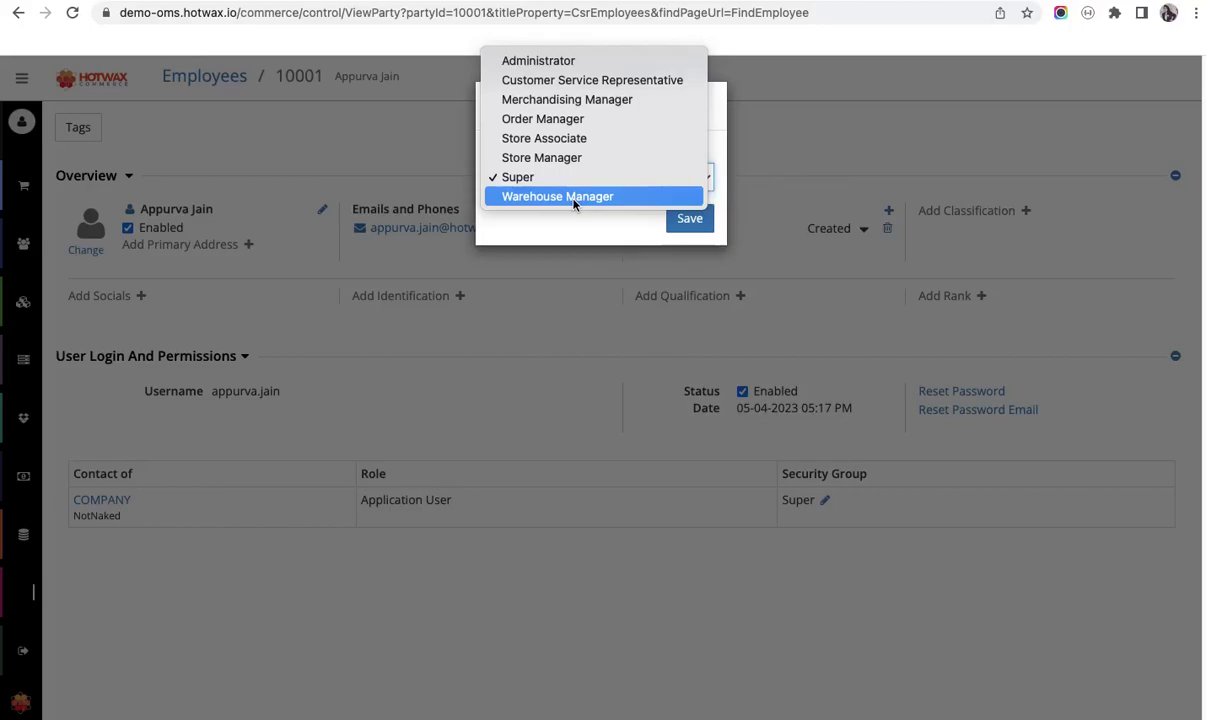